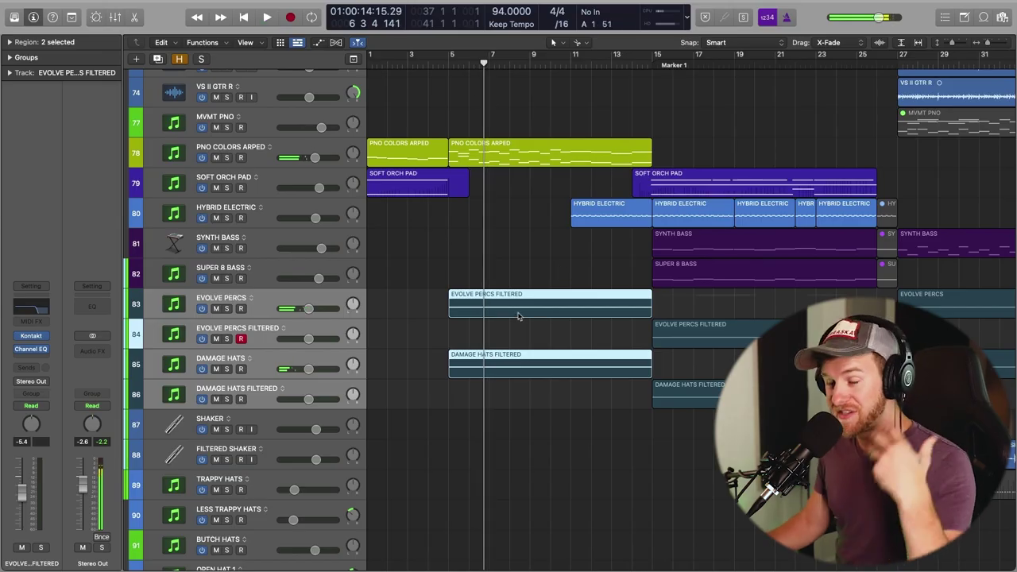
Move the two selected percussion regions starting at bar 5 down onto their filtered tracks and clear the selection
{"action": "left_click_drag", "start_coordinate": [519, 316], "coordinate": [518, 338]}
{"action": "left_click", "coordinate": [520, 311]}
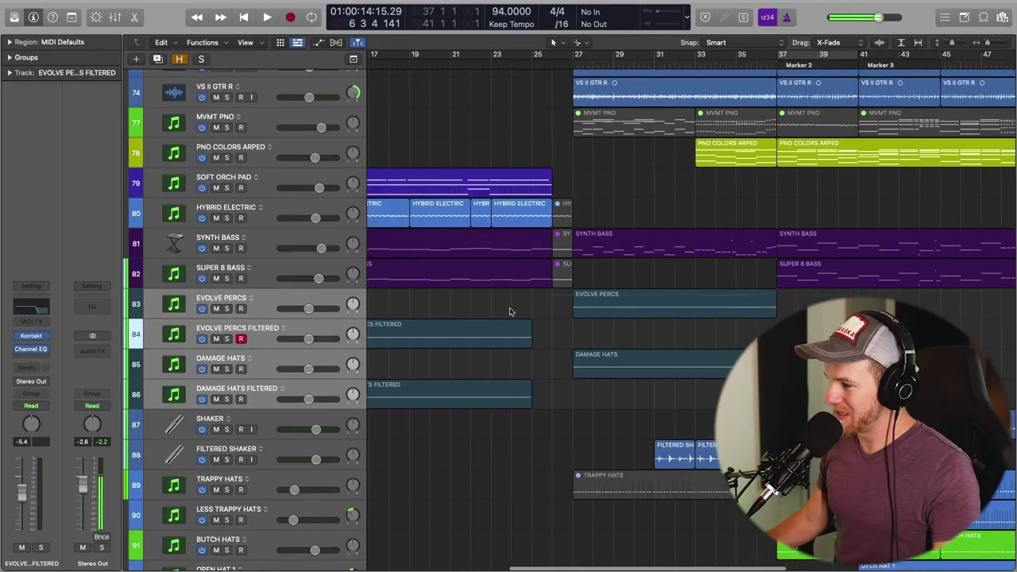
Play the bridge from bar 49 and examine which tracks have regions in that section
{"action": "scroll", "coordinate": [510, 312], "scroll_direction": "right", "scroll_amount": 5}
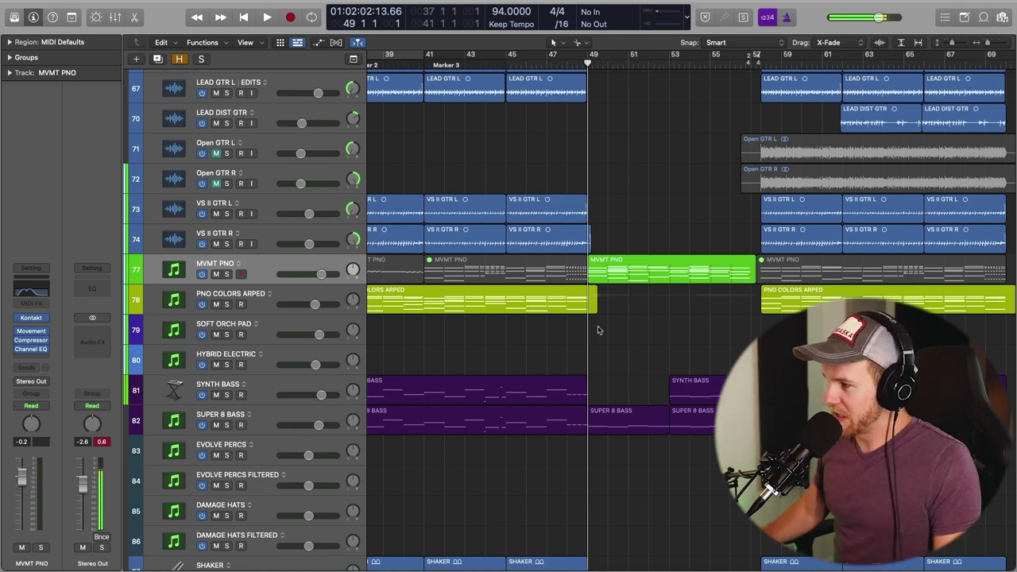
{"action": "key", "text": "space"}
{"action": "scroll", "coordinate": [598, 332], "scroll_direction": "up", "scroll_amount": 8}
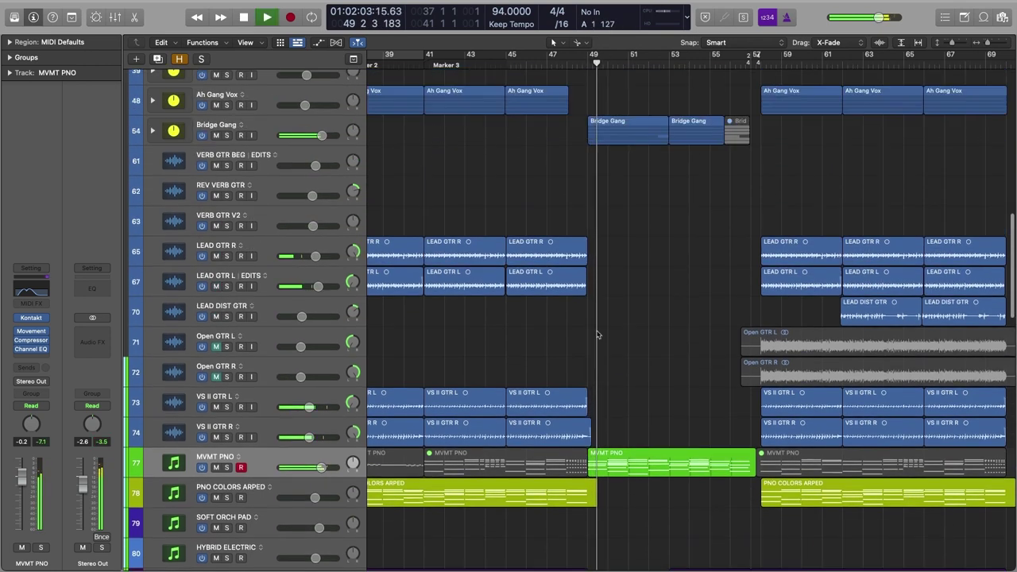
{"action": "scroll", "coordinate": [601, 336], "scroll_direction": "down", "scroll_amount": 5}
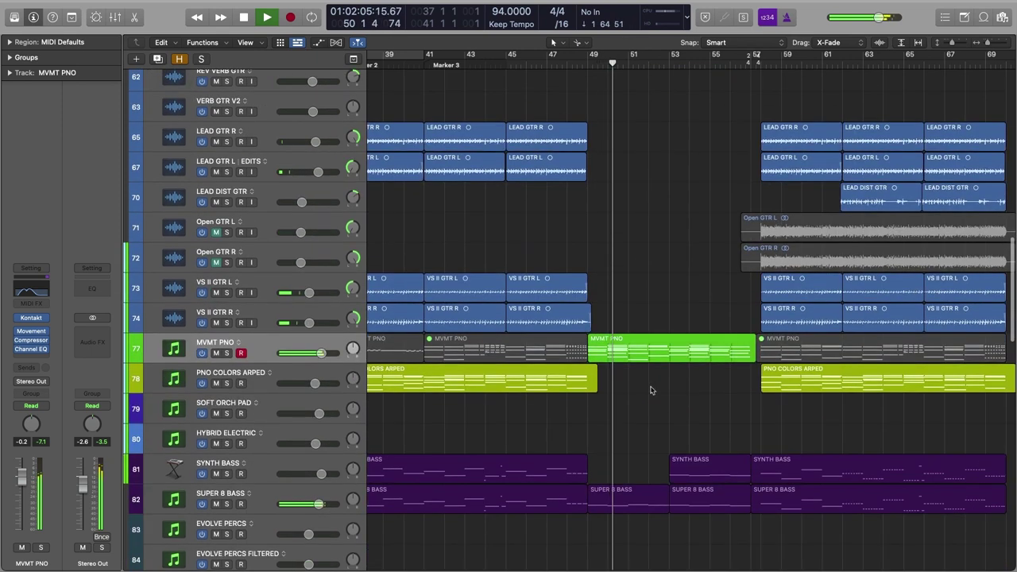
{"action": "scroll", "coordinate": [650, 390], "scroll_direction": "down", "scroll_amount": 8}
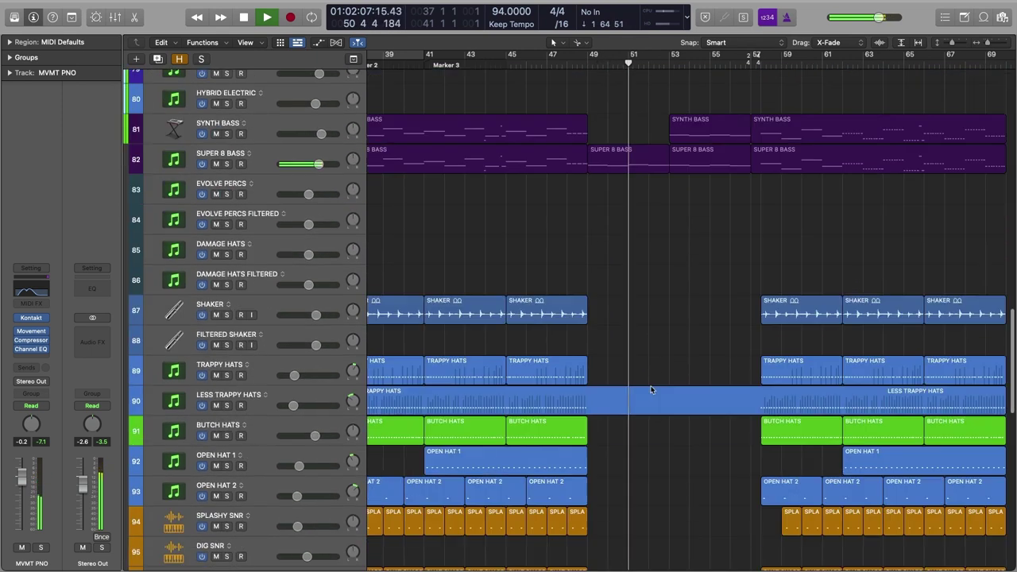
{"action": "scroll", "coordinate": [650, 390], "scroll_direction": "down", "scroll_amount": 5}
{"action": "scroll", "coordinate": [650, 390], "scroll_direction": "down", "scroll_amount": 10}
{"action": "key", "text": "space"}
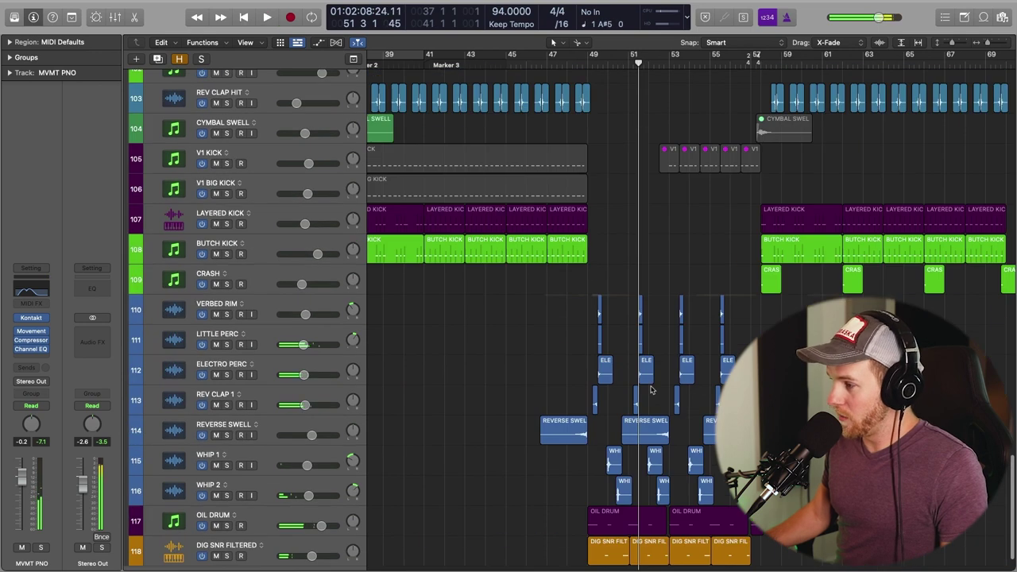
Solo the tracks from VERBED RIM through DIG SNR FILTERED and listen to them through the bridge
{"action": "left_click", "coordinate": [264, 278]}
{"action": "left_click", "coordinate": [267, 308]}
{"action": "scroll", "coordinate": [271, 445], "scroll_direction": "down", "scroll_amount": 2}
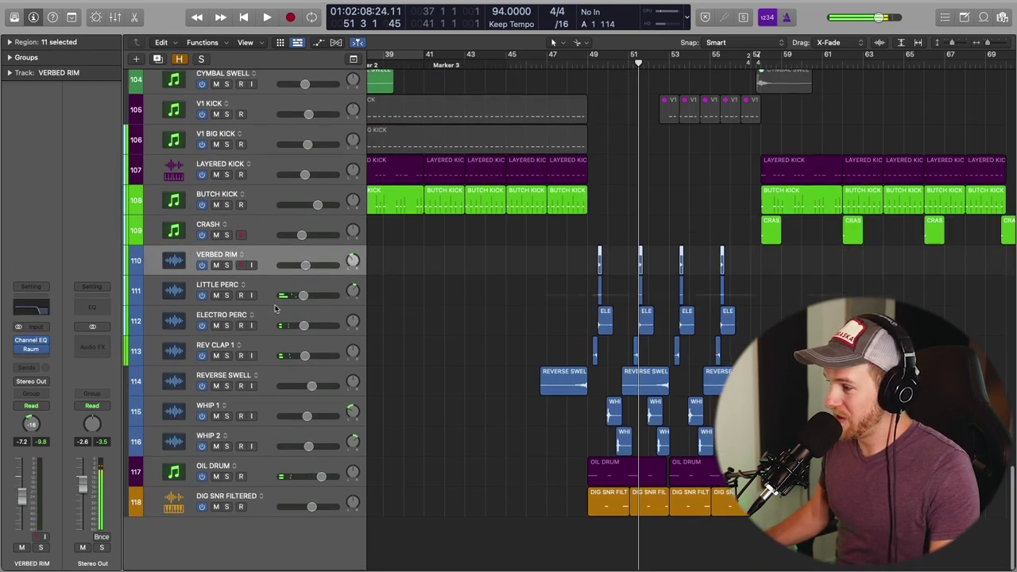
{"action": "left_click", "coordinate": [272, 507], "text": "shift"}
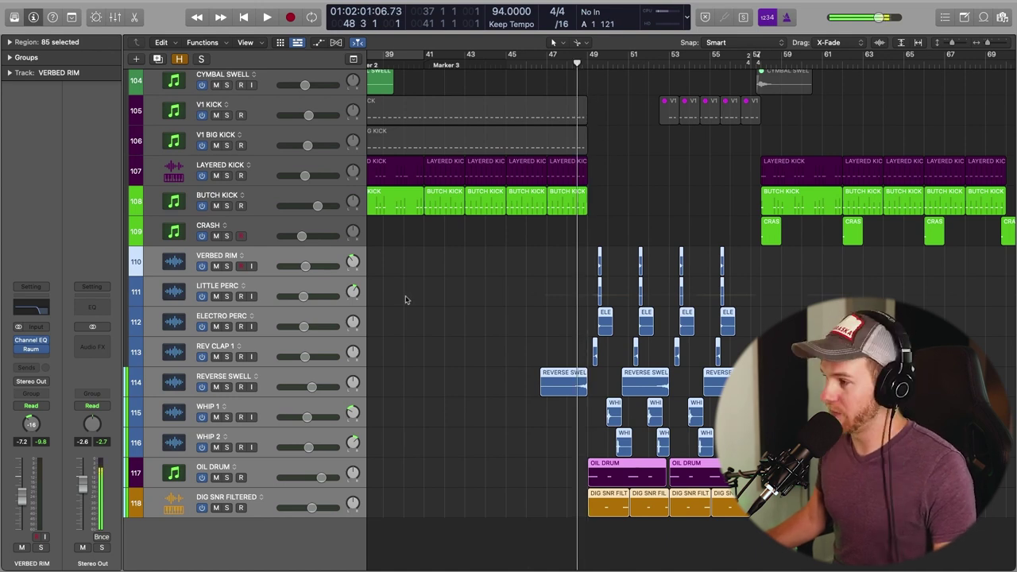
{"action": "key", "text": "s"}
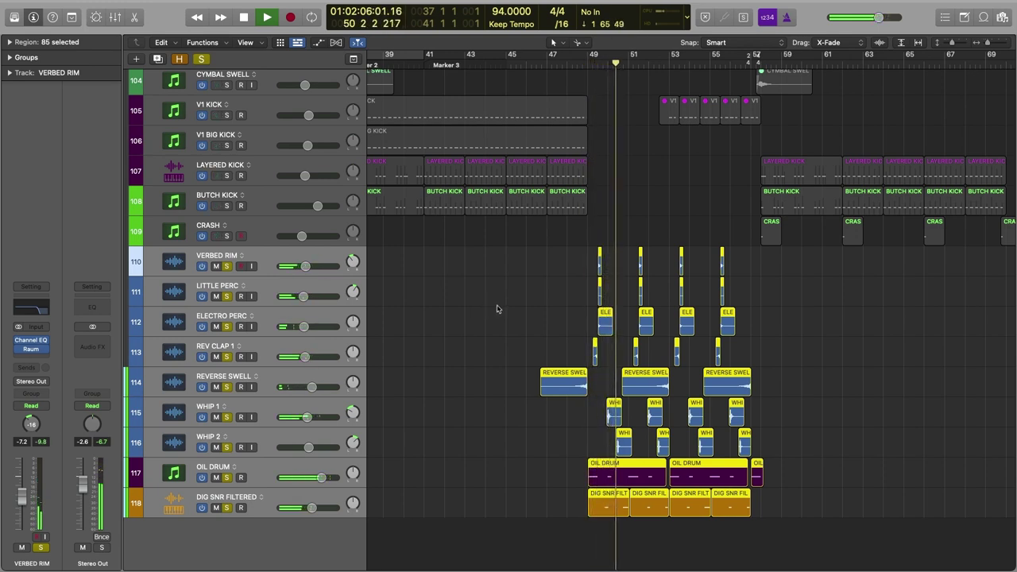
Examine the effects on the soloed channels in the mixer, including the Channel EQ curve on REV CLAP 1
{"action": "key", "text": "x"}
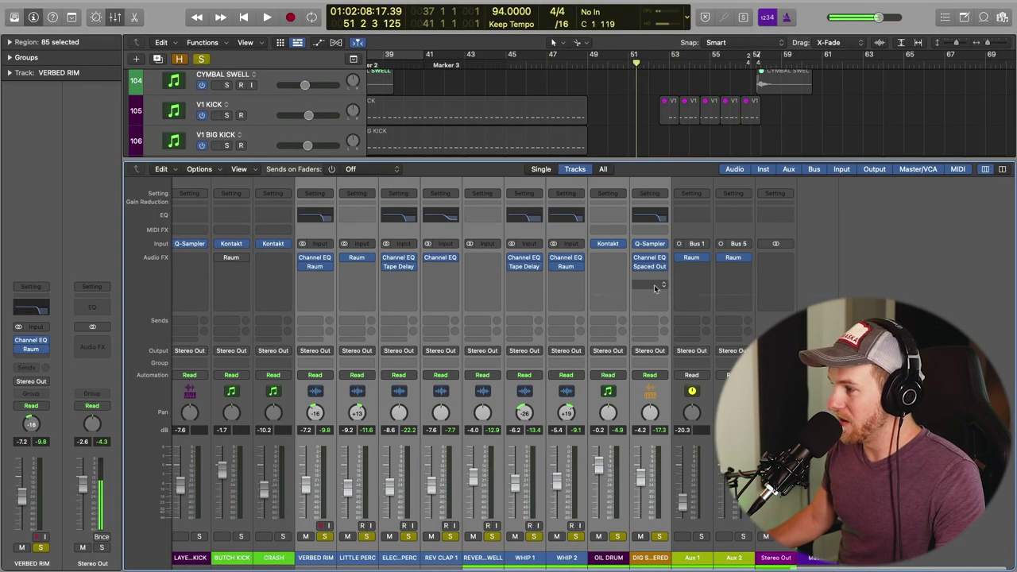
{"action": "left_click", "coordinate": [448, 219]}
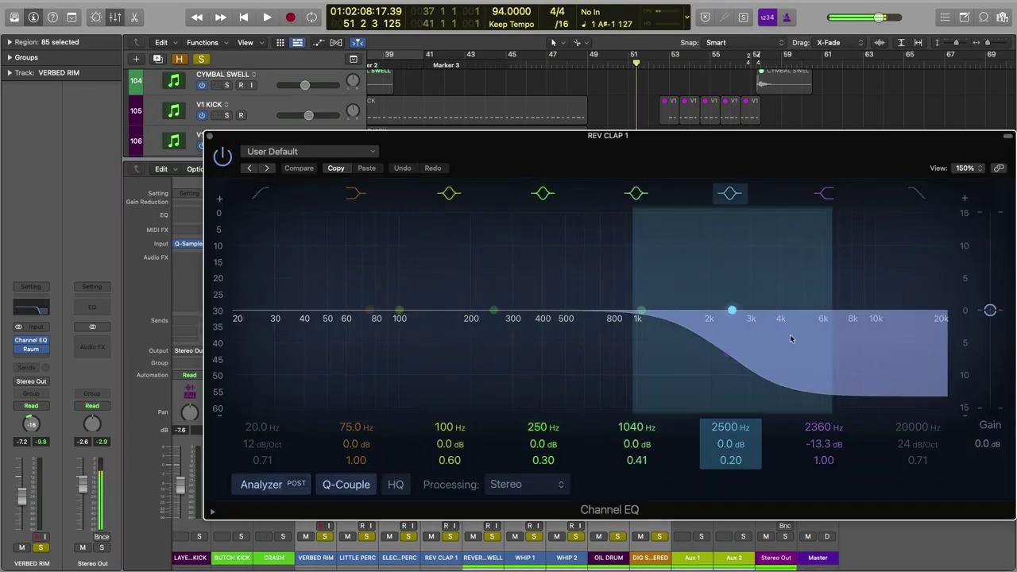
{"action": "left_click", "coordinate": [210, 139]}
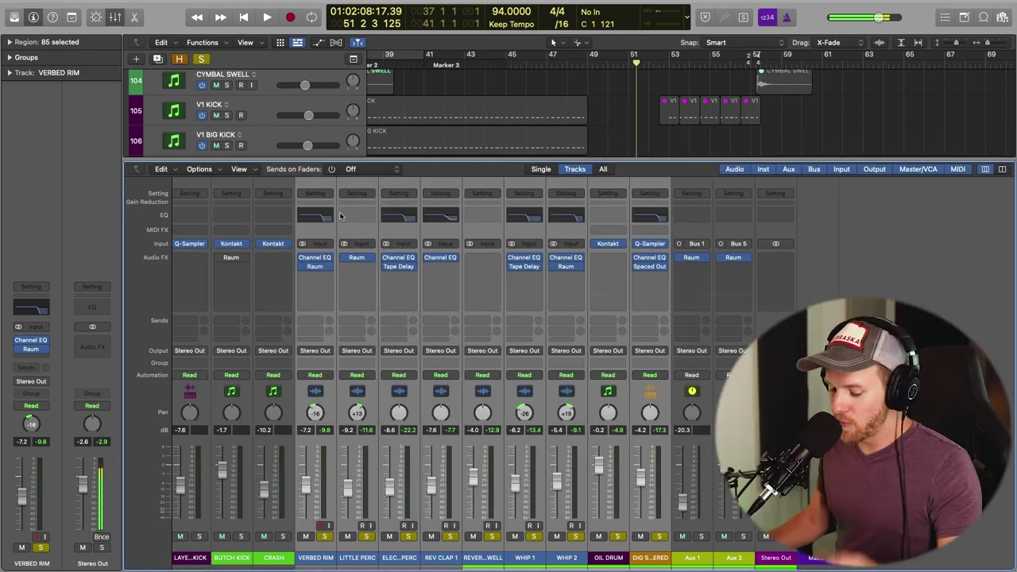
{"action": "key", "text": "x"}
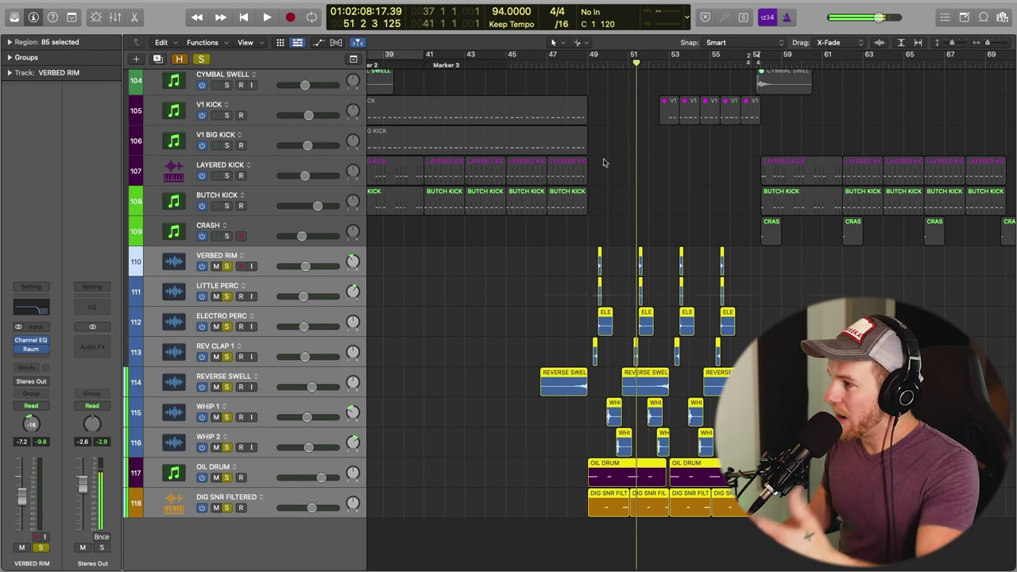
Turn off the percussion solo and play the bridge from bar 49 with the full mix
{"action": "scroll", "coordinate": [648, 97], "scroll_direction": "up", "scroll_amount": 15}
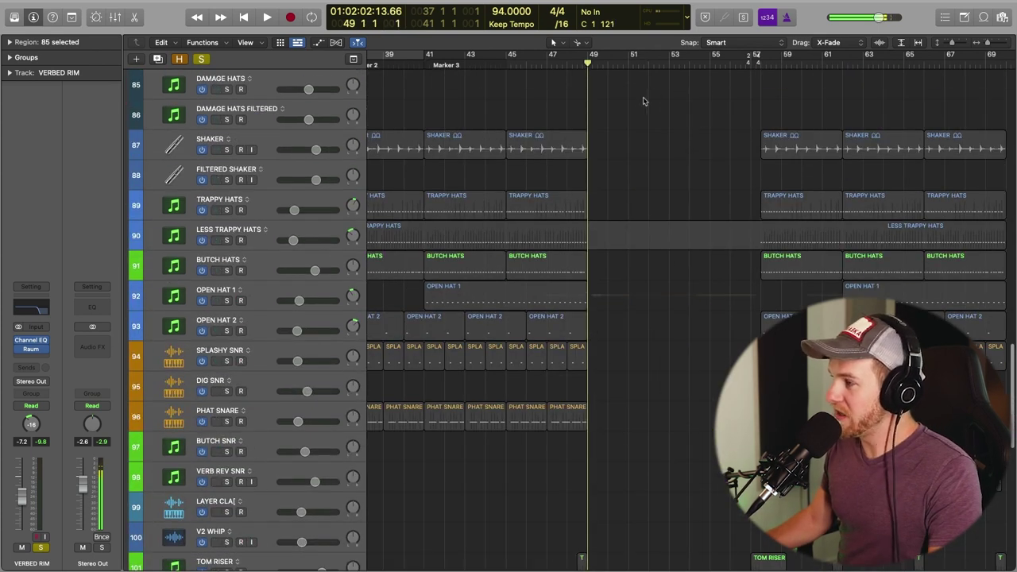
{"action": "left_click", "coordinate": [595, 209]}
{"action": "scroll", "coordinate": [608, 222], "scroll_direction": "down", "scroll_amount": 15}
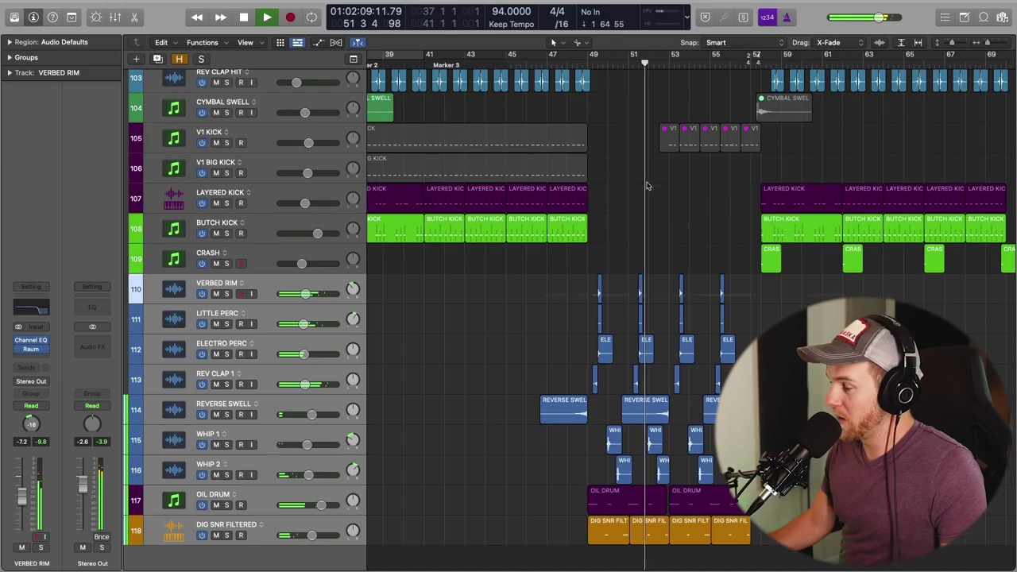
{"action": "scroll", "coordinate": [647, 185], "scroll_direction": "up", "scroll_amount": 5}
{"action": "scroll", "coordinate": [647, 185], "scroll_direction": "up", "scroll_amount": 10}
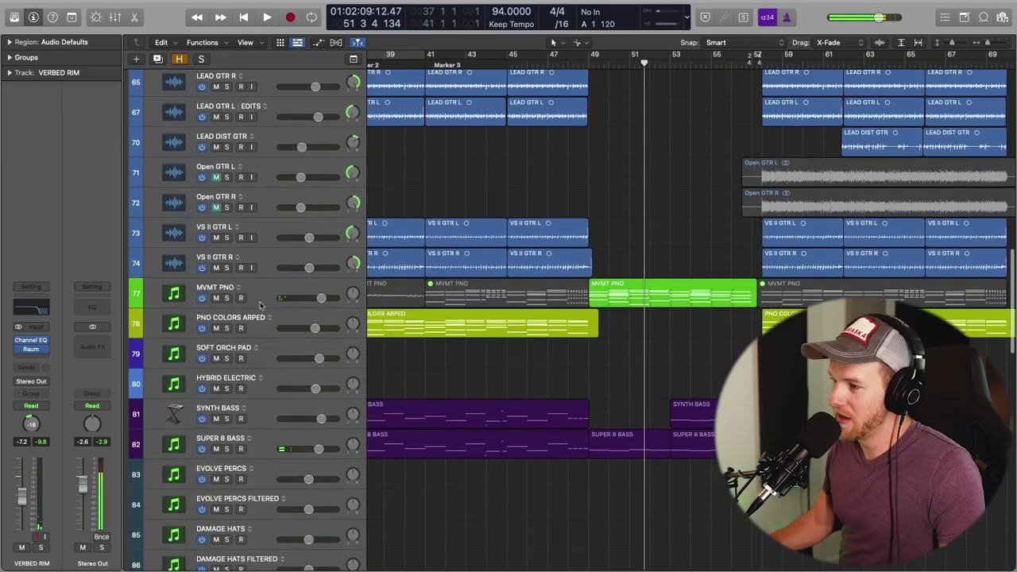
Solo the MVMT PNO track and listen to its bridge part from bar 49
{"action": "left_click", "coordinate": [260, 305]}
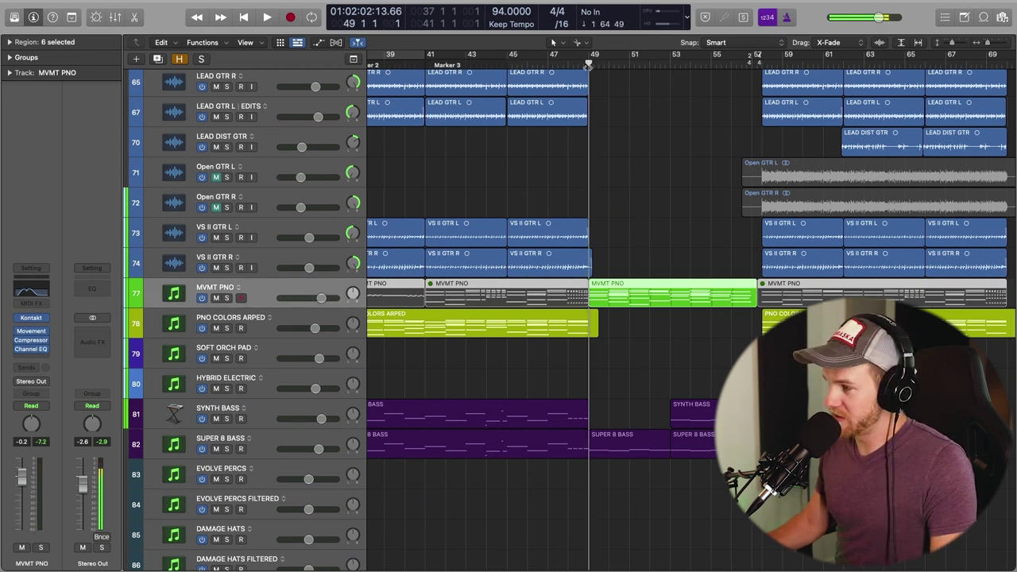
{"action": "key", "text": "s"}
{"action": "key", "text": "space"}
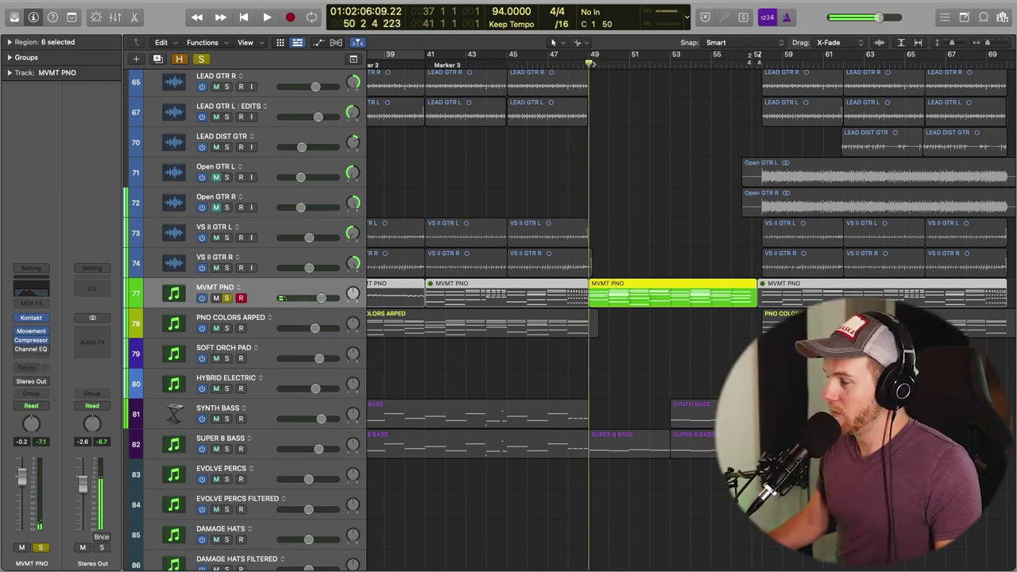
{"action": "key", "text": "space"}
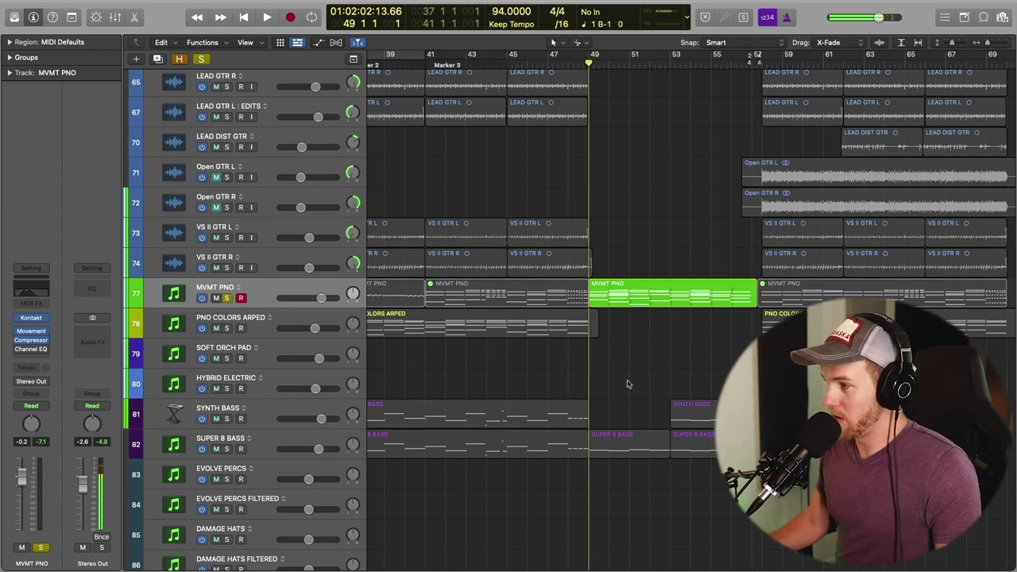
{"action": "key", "text": "space"}
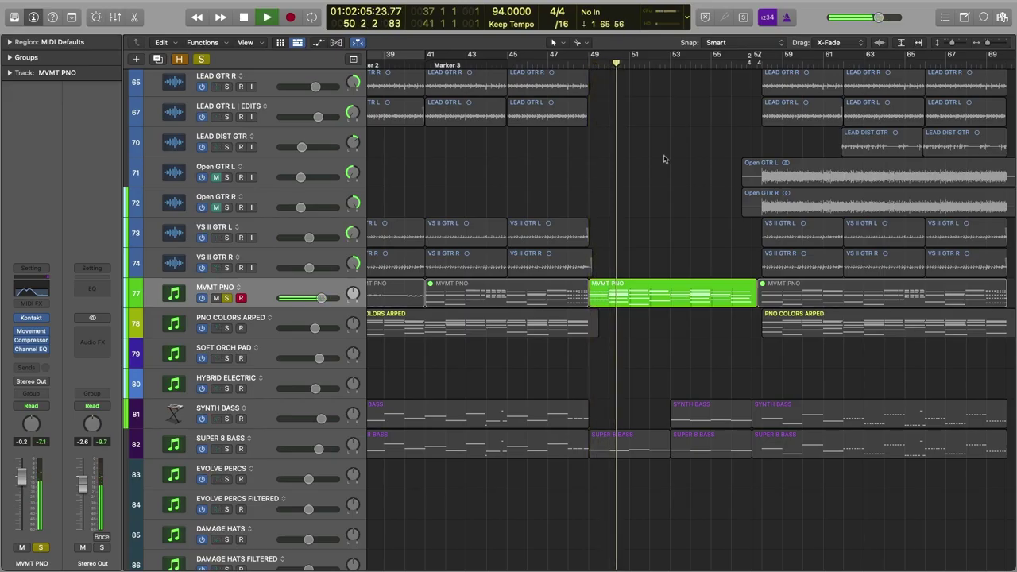
{"action": "key", "text": "space"}
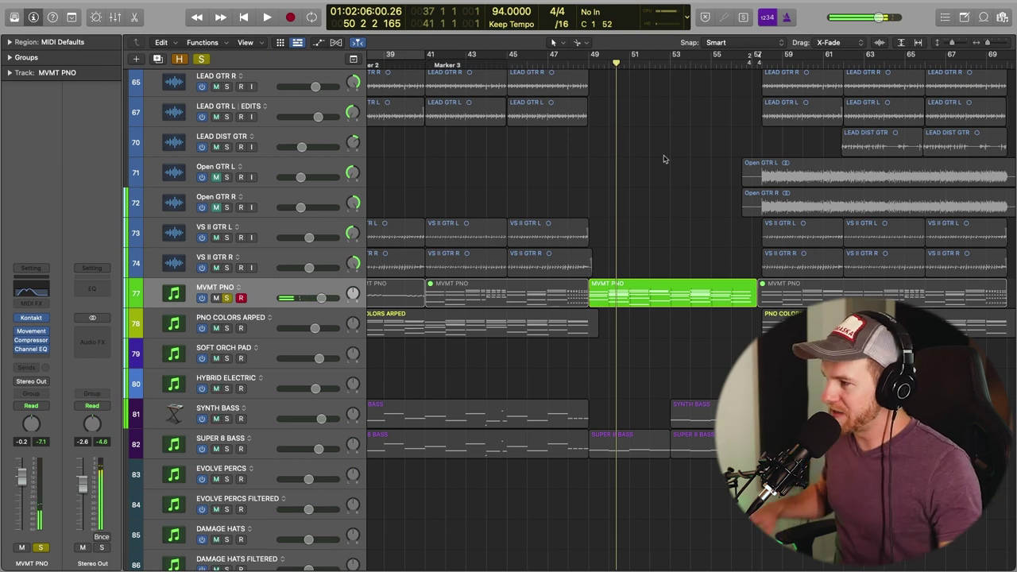
Unsolo the piano, play the Bridge Gang vocals from bar 50 and examine that track's Channel EQ
{"action": "scroll", "coordinate": [652, 177], "scroll_direction": "up", "scroll_amount": 1}
{"action": "scroll", "coordinate": [650, 180], "scroll_direction": "up", "scroll_amount": 10}
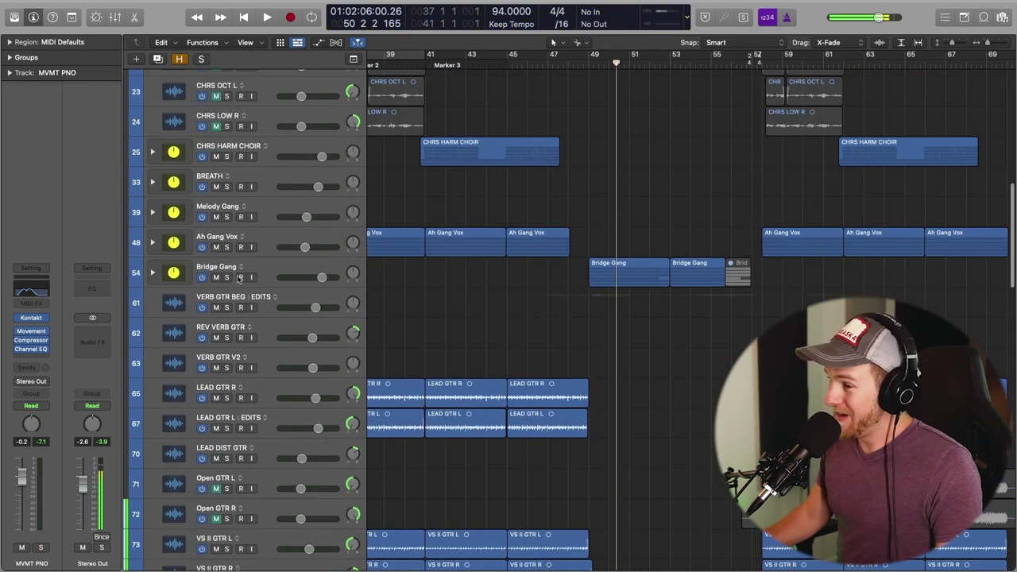
{"action": "left_click", "coordinate": [619, 283]}
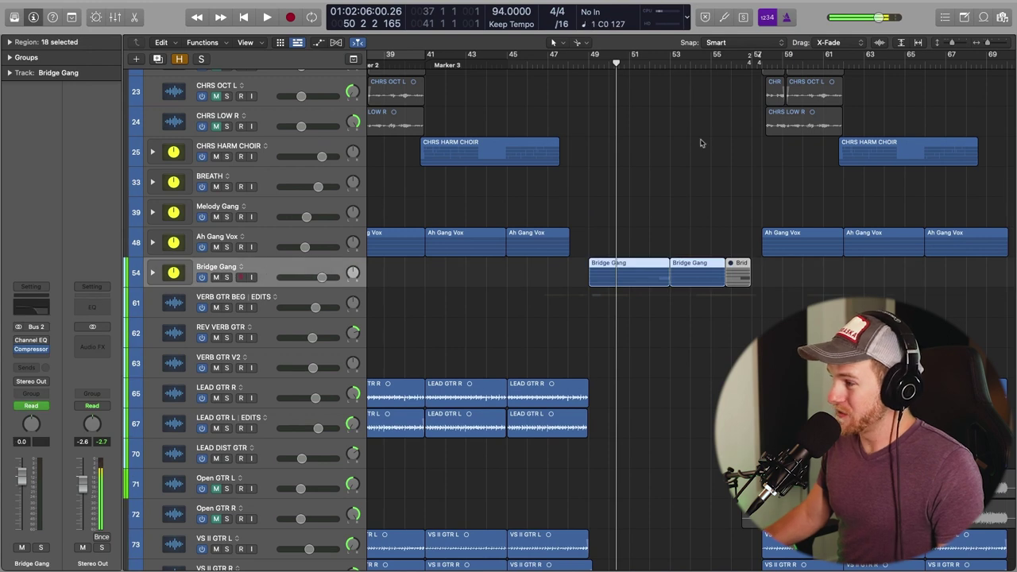
{"action": "left_click", "coordinate": [609, 67]}
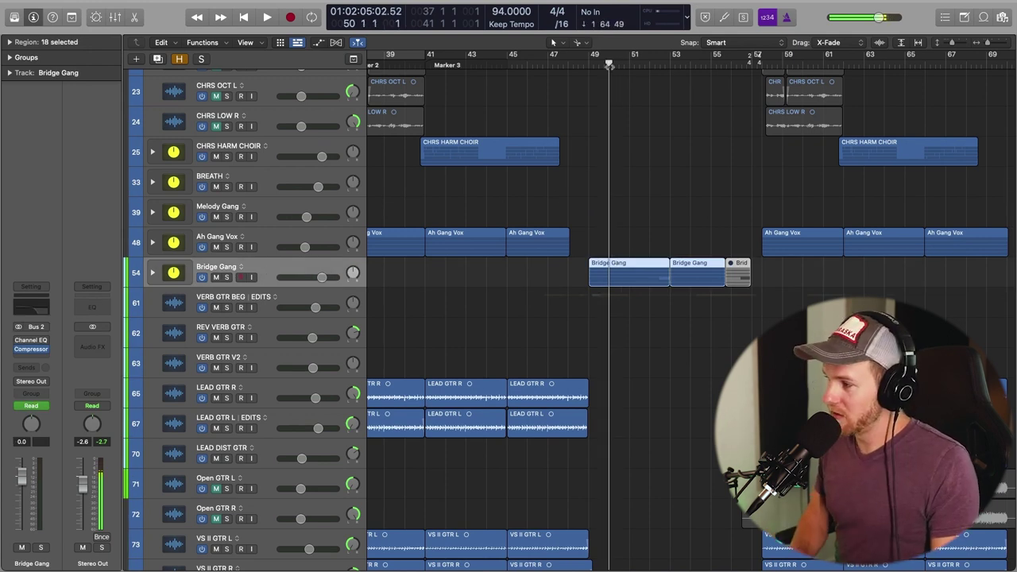
{"action": "key", "text": "space"}
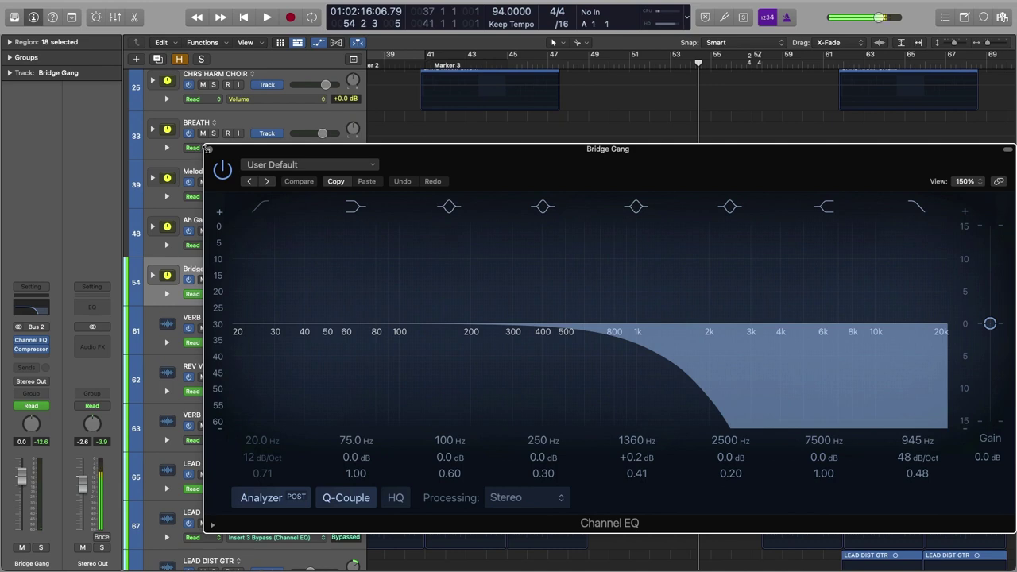
{"action": "left_click", "coordinate": [207, 148]}
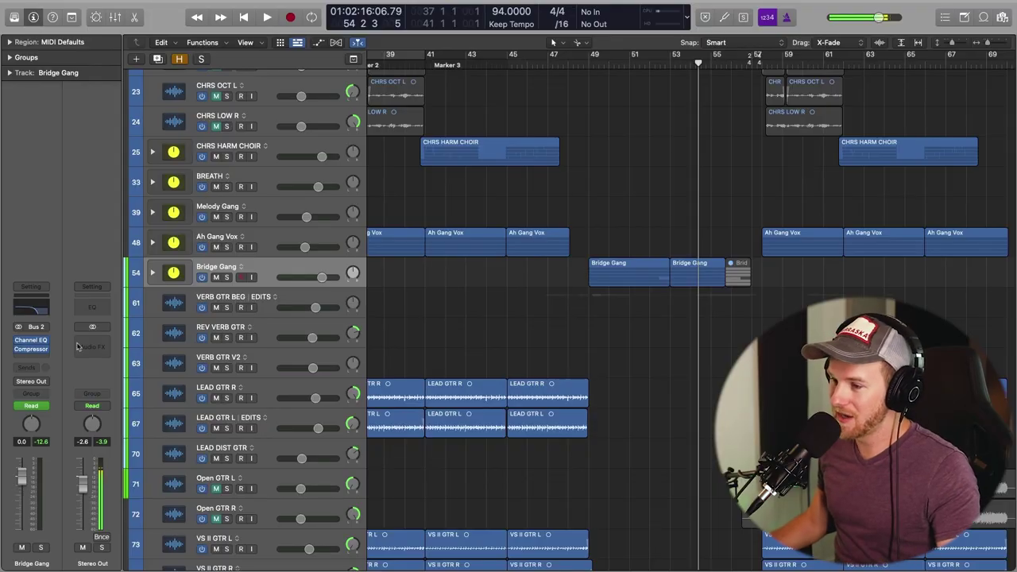
Insert a Channel EQ on the Stereo Out and set the playhead to bar 48
{"action": "left_click", "coordinate": [78, 346]}
{"action": "left_click", "coordinate": [98, 310]}
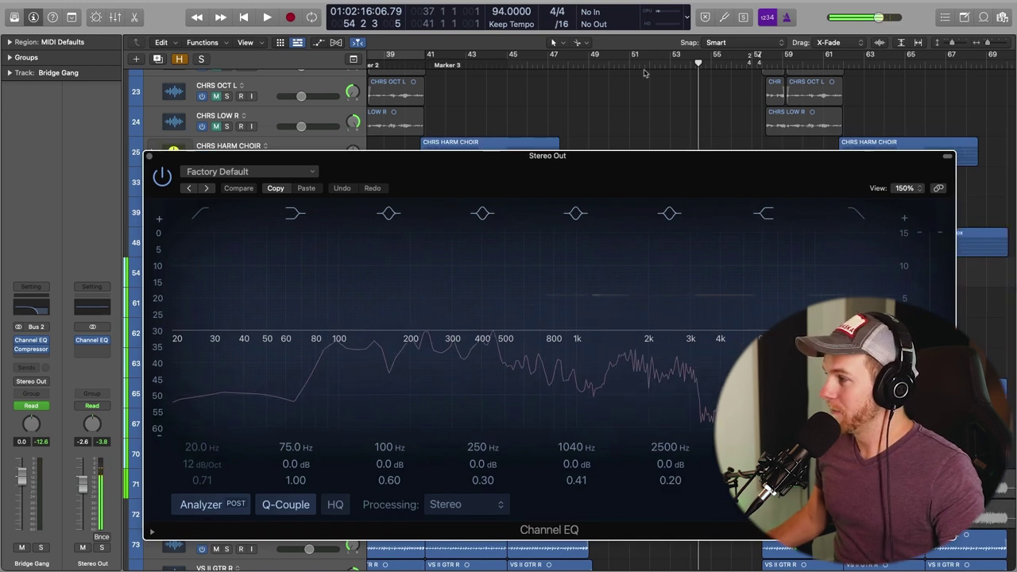
{"action": "left_click", "coordinate": [569, 65]}
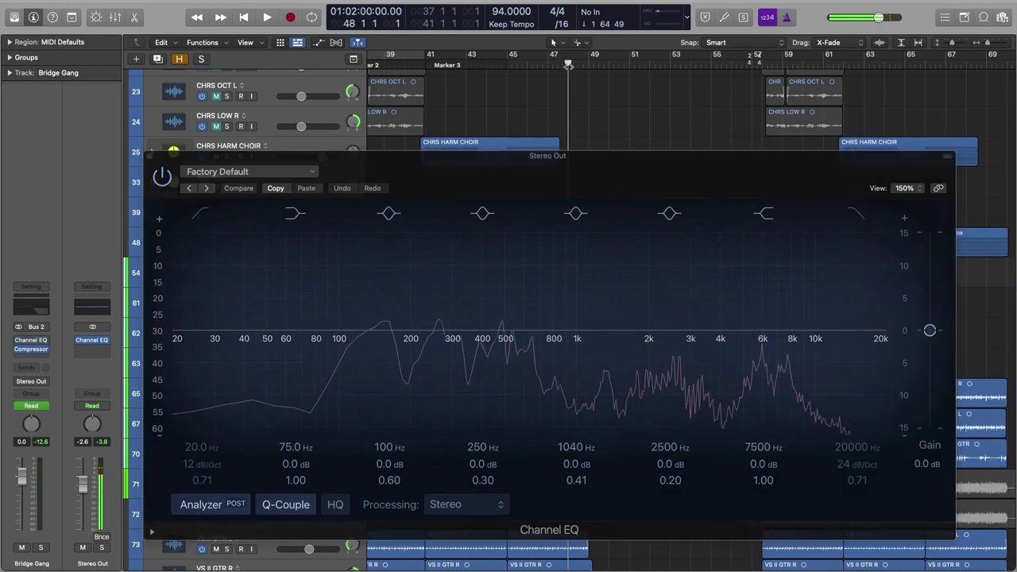
Try the high-cut band of the Stereo Out Channel EQ by sweeping its frequency
{"action": "left_click", "coordinate": [398, 232]}
{"action": "left_click", "coordinate": [851, 229]}
{"action": "left_click_drag", "start_coordinate": [864, 454], "coordinate": [862, 447]}
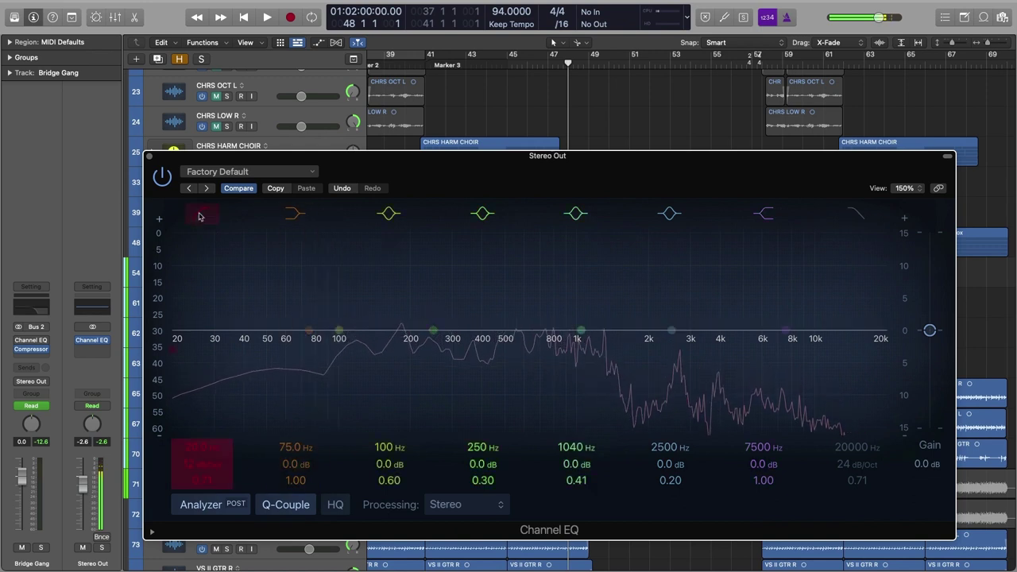
Enable the Stereo Out EQ's low-cut band, sweep its frequency up and return it to 20 Hz
{"action": "left_click_drag", "start_coordinate": [204, 445], "coordinate": [204, 446]}
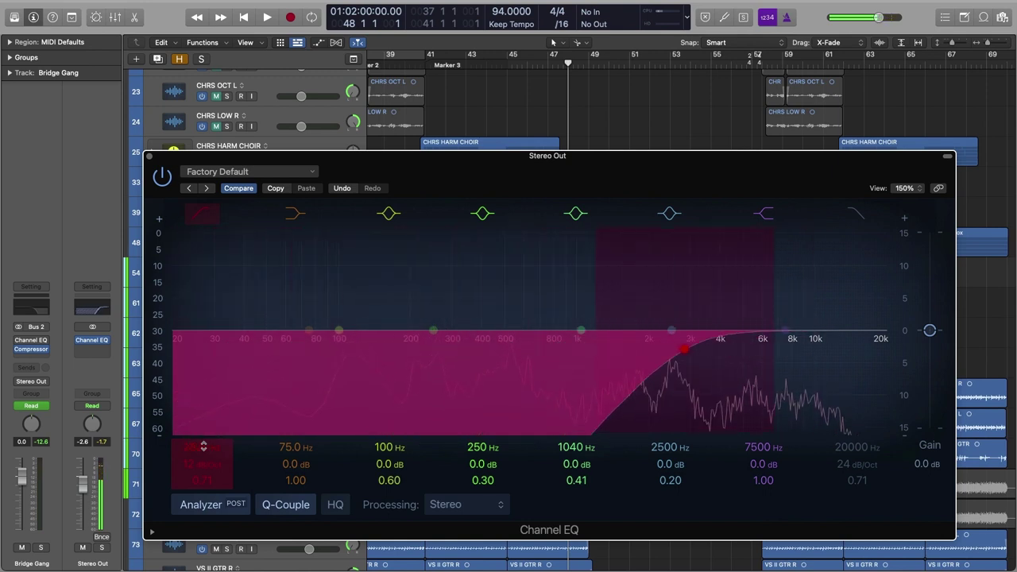
{"action": "left_click_drag", "start_coordinate": [203, 447], "coordinate": [203, 447]}
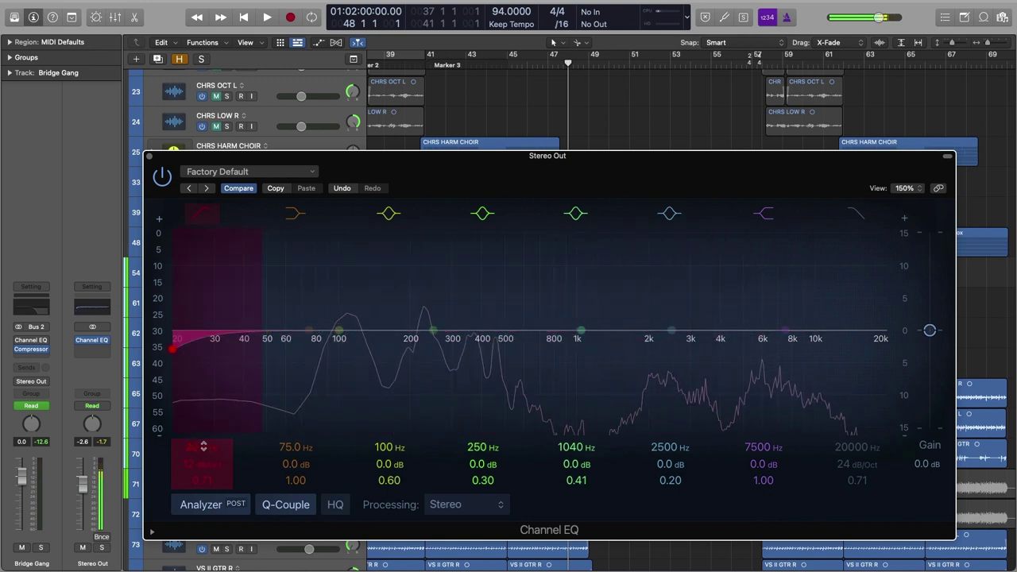
{"action": "left_click_drag", "start_coordinate": [423, 175], "coordinate": [402, 154]}
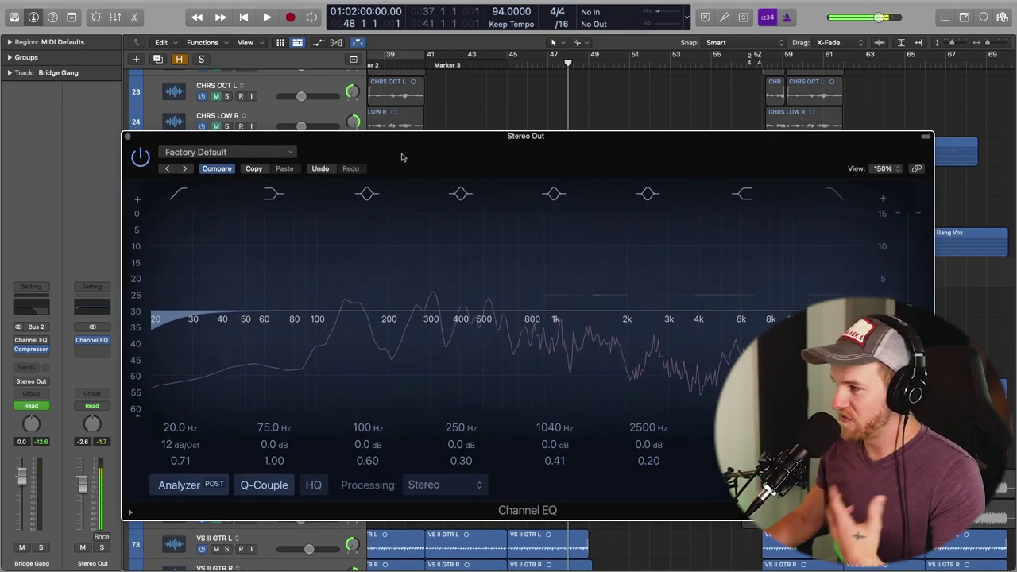
Play from bar 48 while sweeping the Stereo Out low-cut frequency upward and back down to 20 Hz
{"action": "key", "text": "space"}
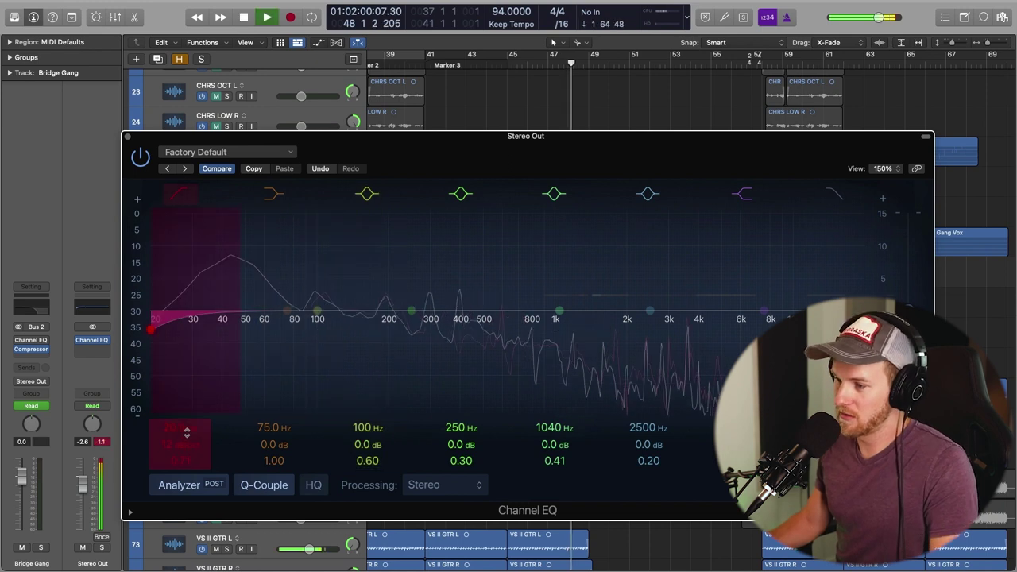
{"action": "left_click_drag", "start_coordinate": [151, 328], "coordinate": [492, 330]}
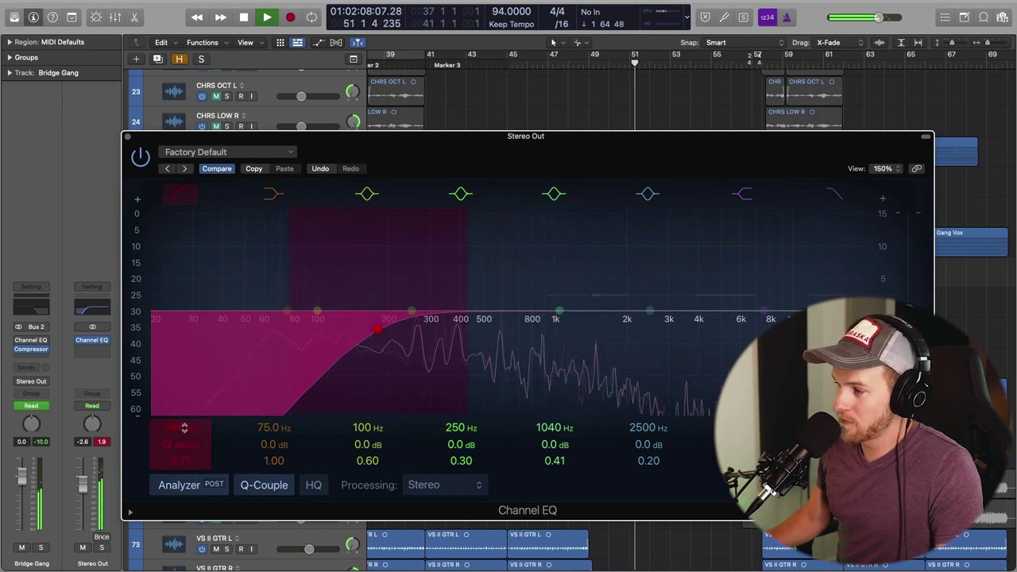
{"action": "left_click_drag", "start_coordinate": [357, 328], "coordinate": [153, 326]}
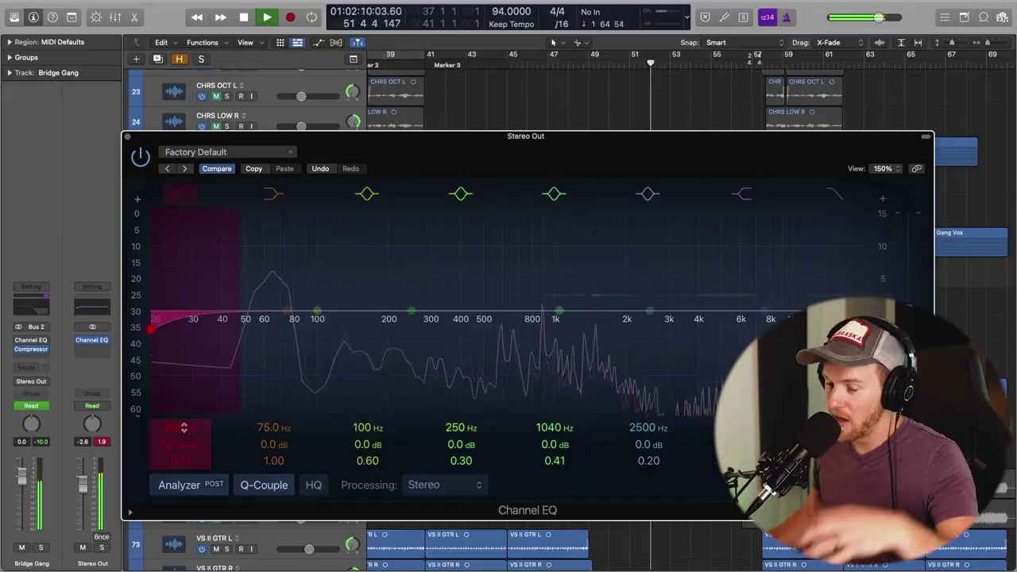